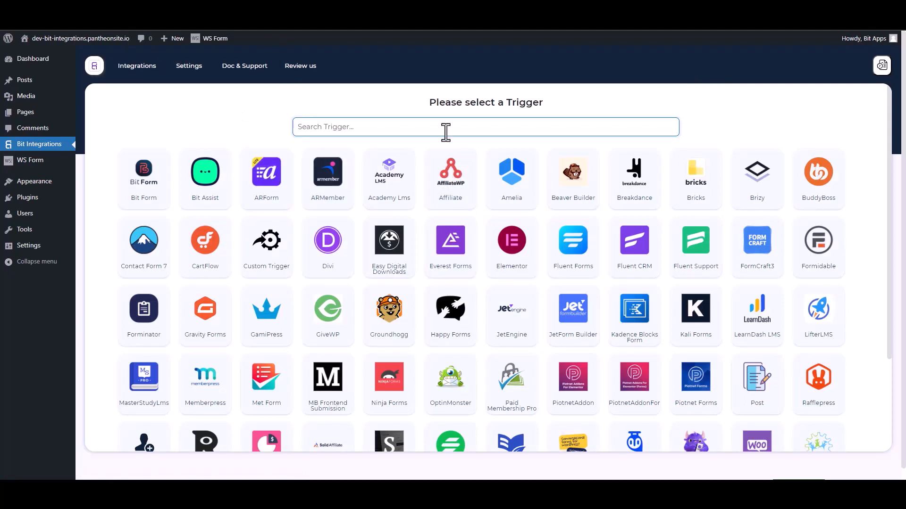
- Search 'ws' among the triggers and select WS Form as the Bit Integrations trigger
text(ws)
click(472, 185)
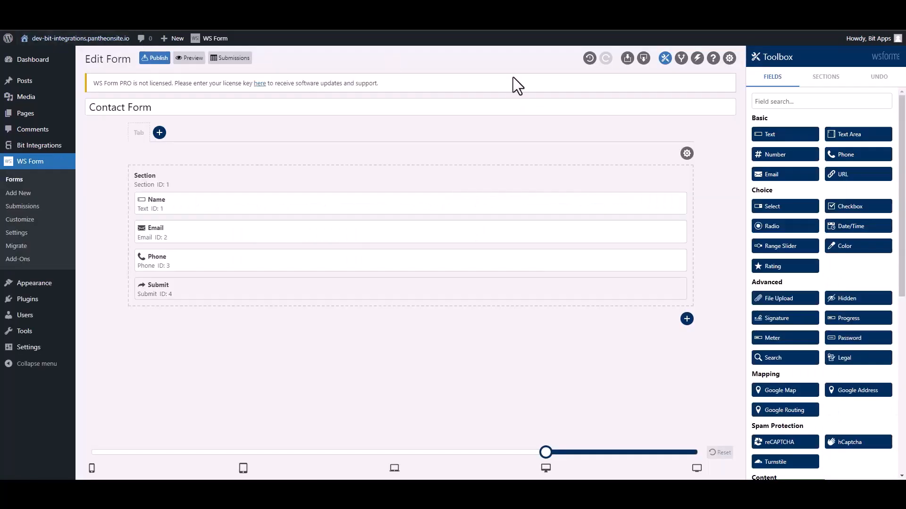
- Add a 'Bit Integrations' action running a WordPress Hook of type Action - do_action
click(697, 59)
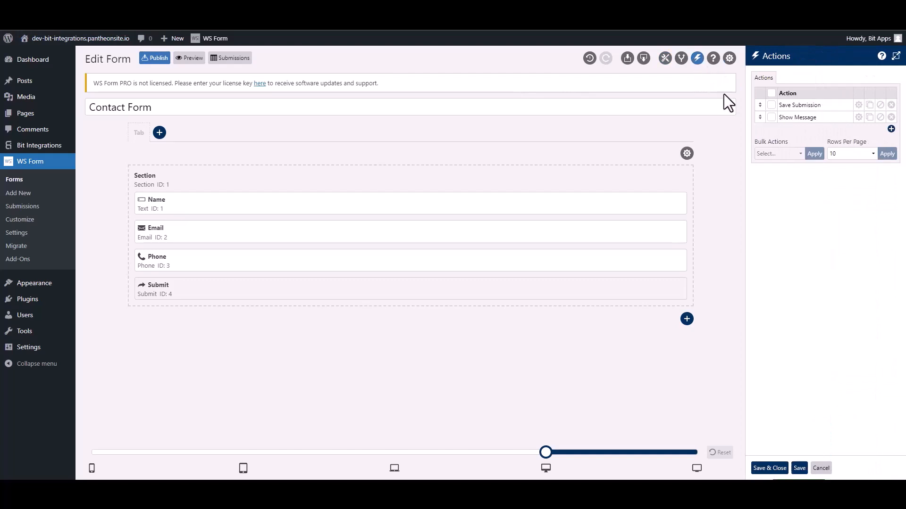
click(890, 129)
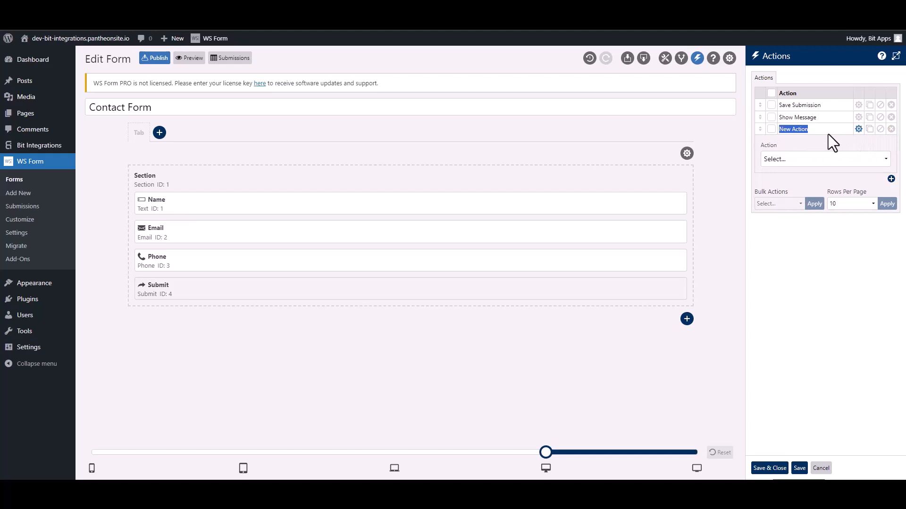
text(Bit Integra)
click(811, 159)
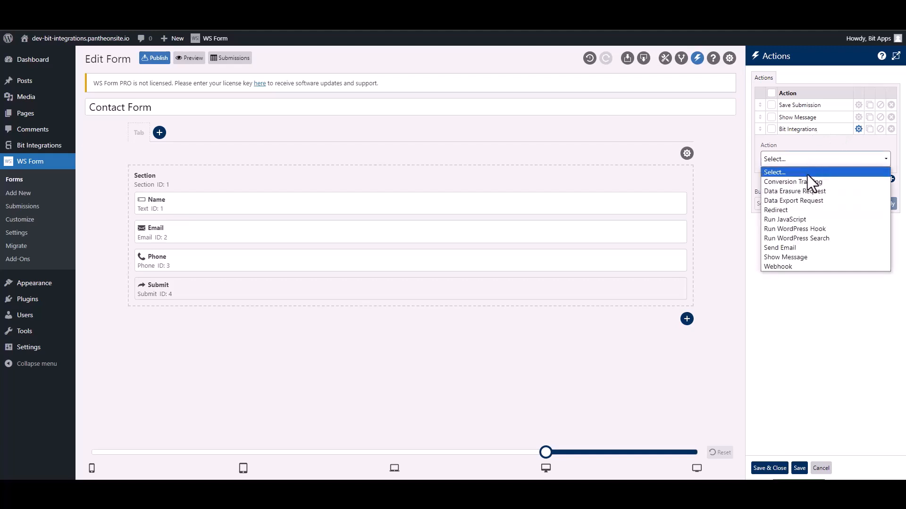
click(821, 228)
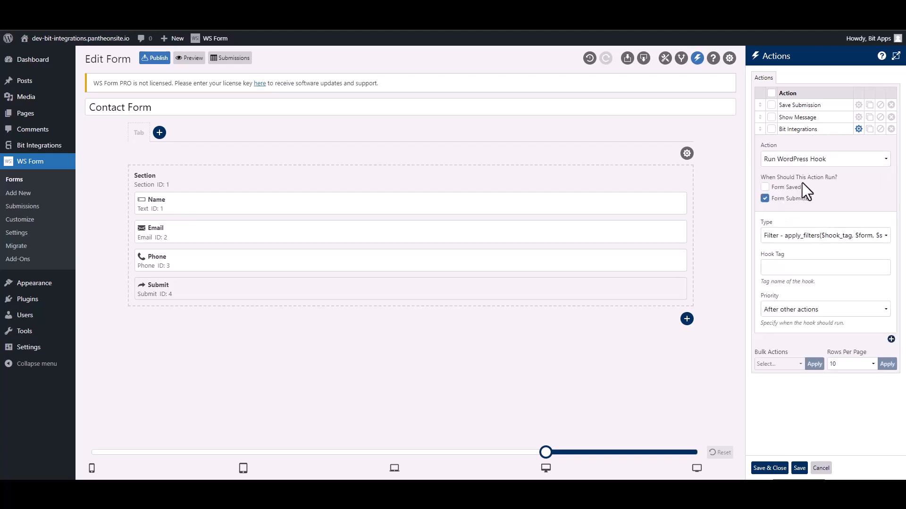
click(785, 237)
click(787, 258)
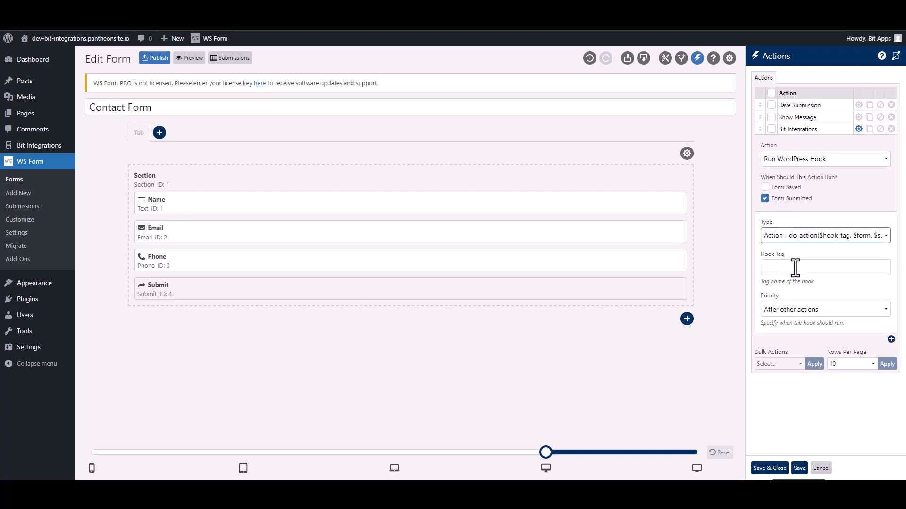
click(795, 268)
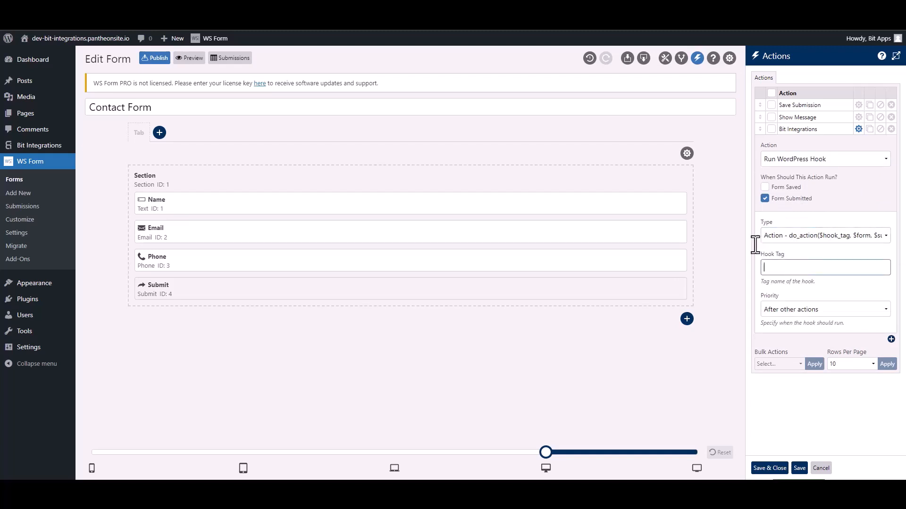
- Select the hook tag ws_form_action_for_bi in the Bit Integrations setup note
click(280, 9)
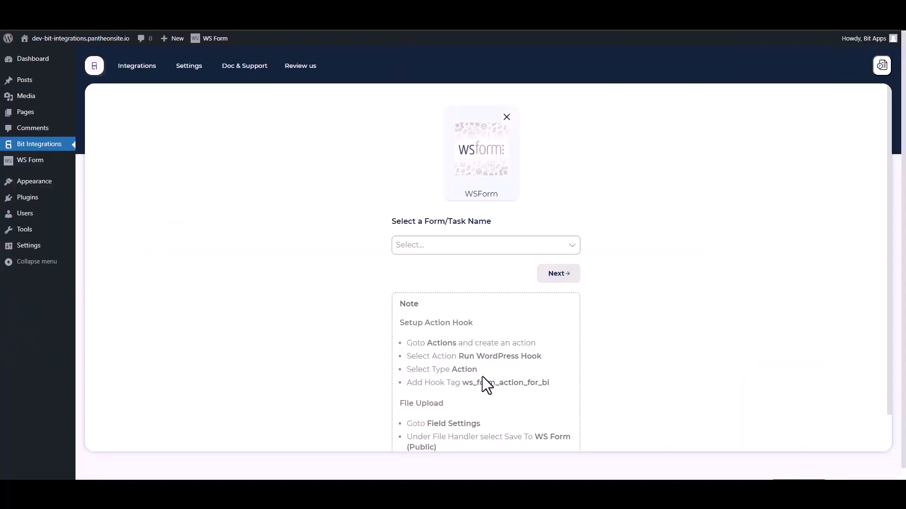
drag(555, 388, 467, 383)
key(ctrl+c)
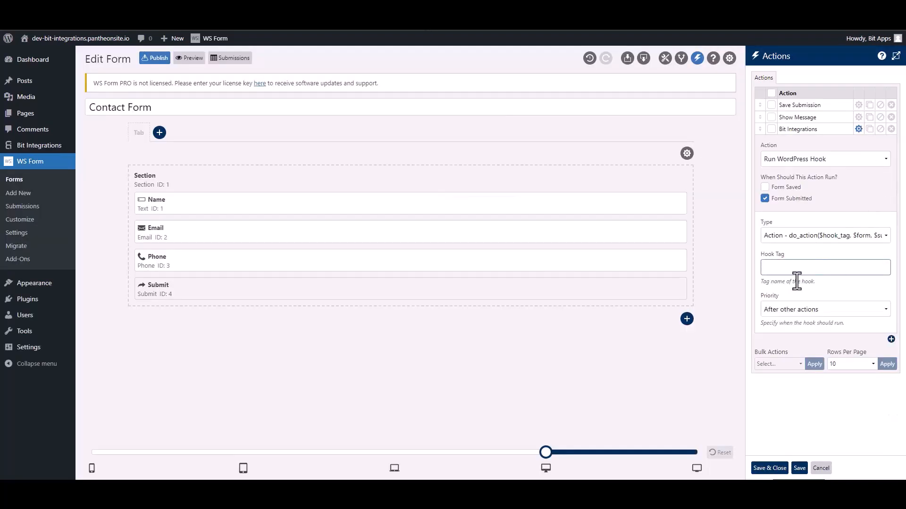
- Paste ws_form_action_for_bi into the Hook Tag field and save and close the actions
click(794, 269)
key(ctrl+v)
click(772, 468)
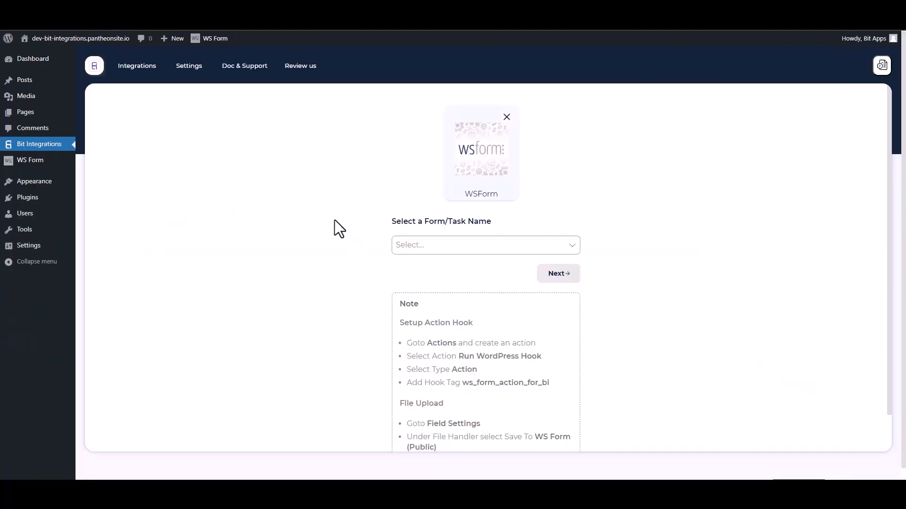
- Pick Contact Form as the trigger form, then choose Salesmate as the action
click(444, 246)
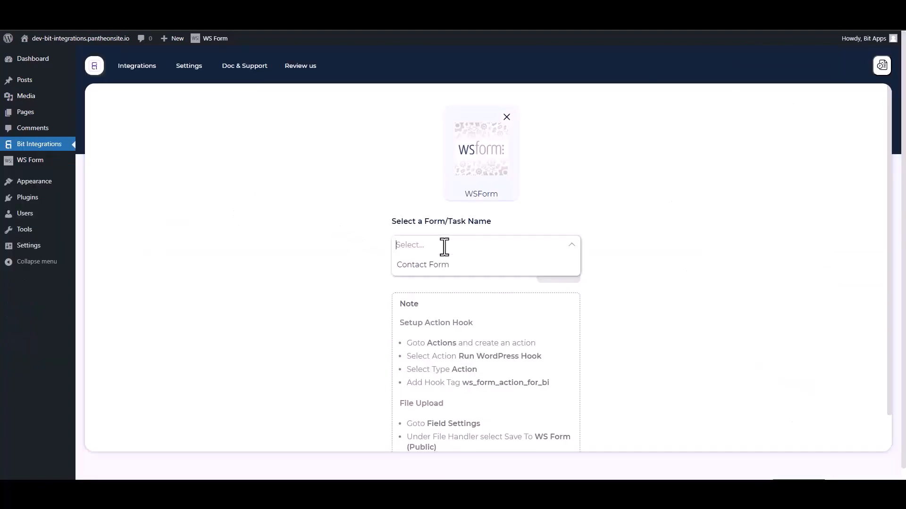
click(417, 265)
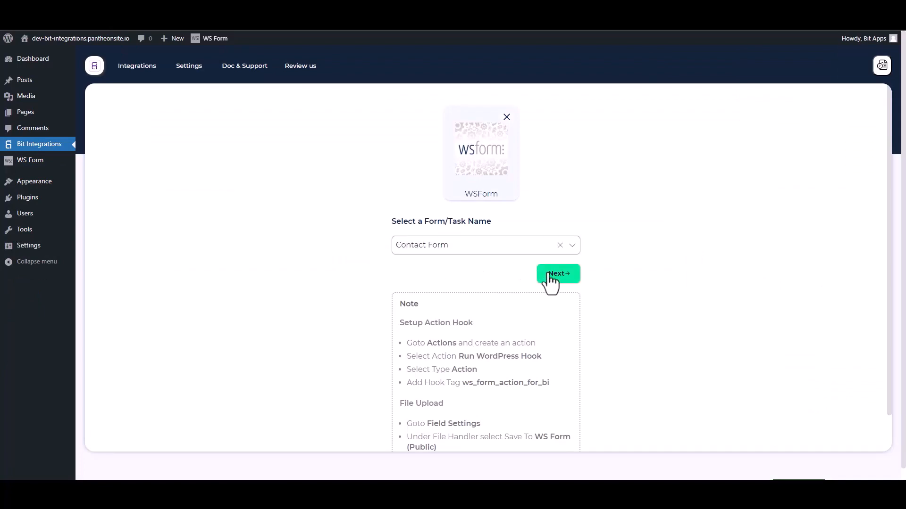
click(557, 273)
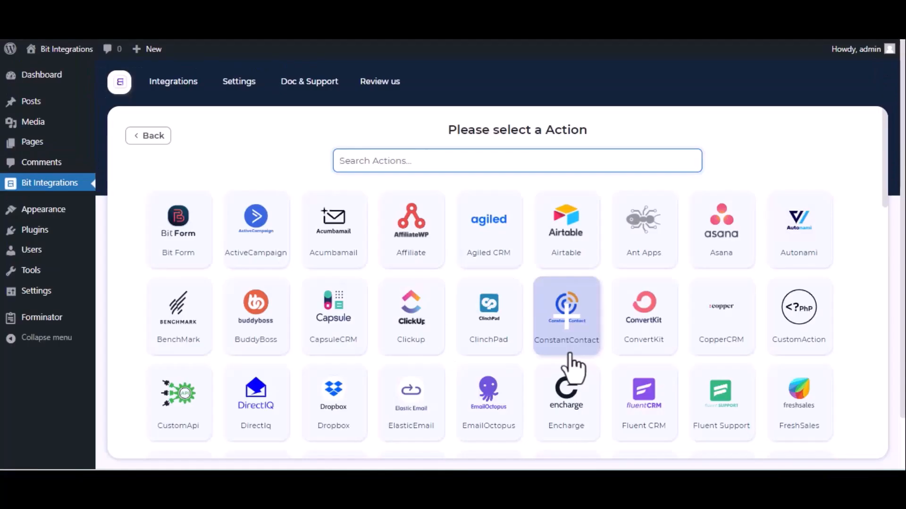
text(sal)
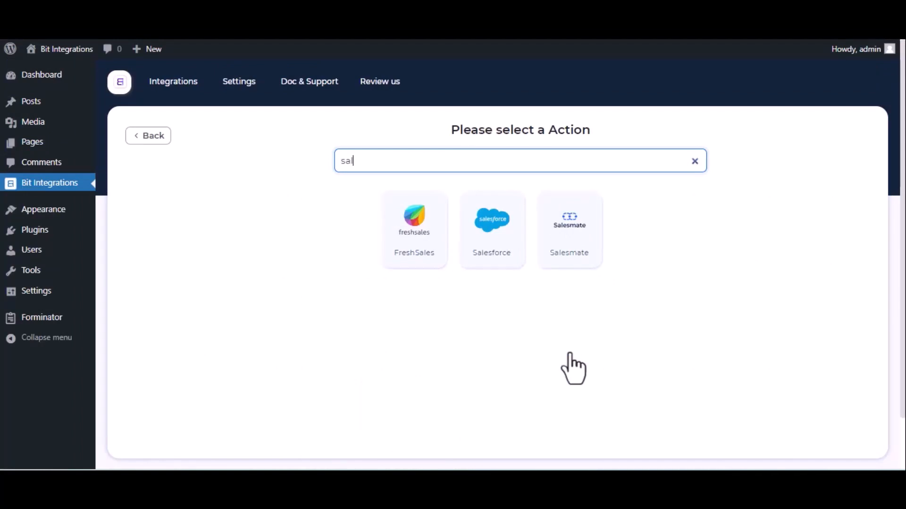
click(570, 254)
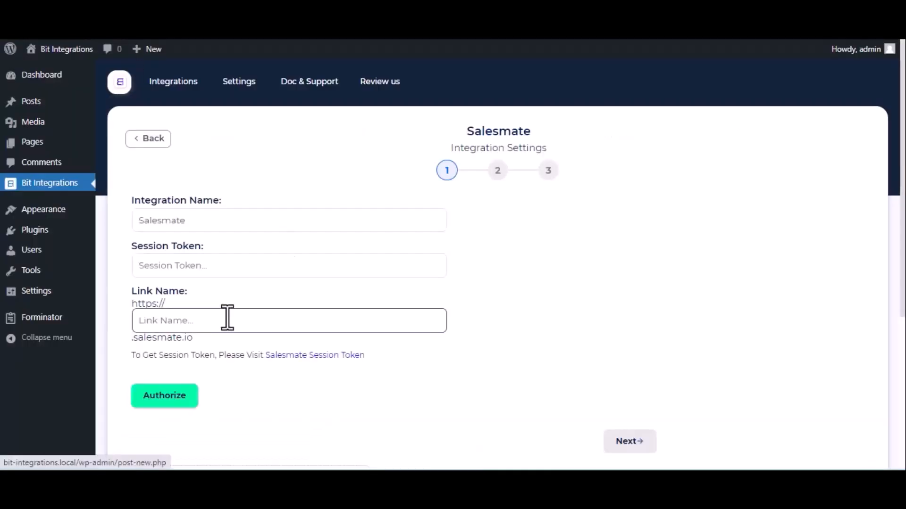
- Enter 'bitapps' as the Link Name and copy the session token from Salesmate's Access Key page
click(227, 318)
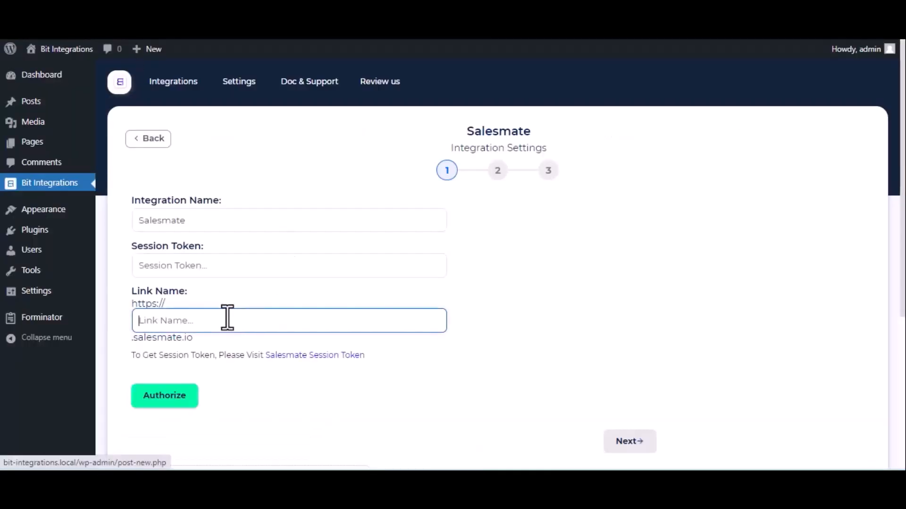
text(bitapps)
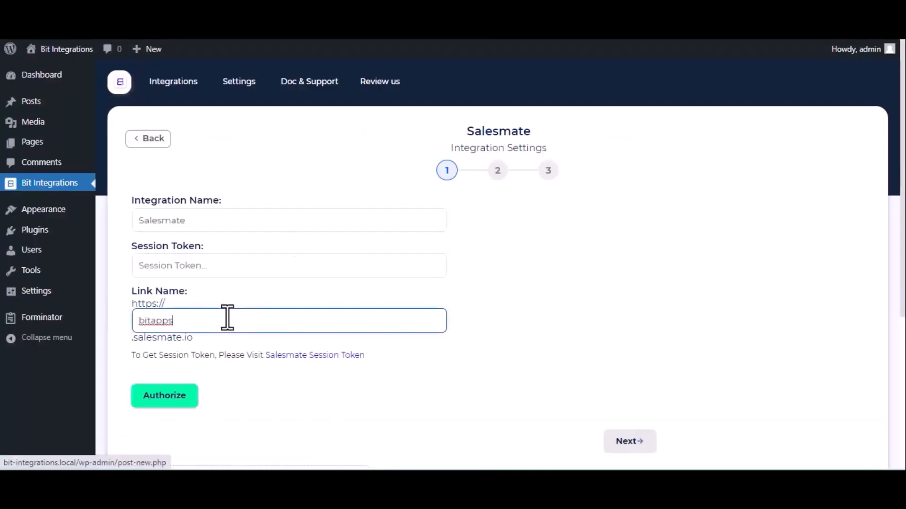
click(303, 359)
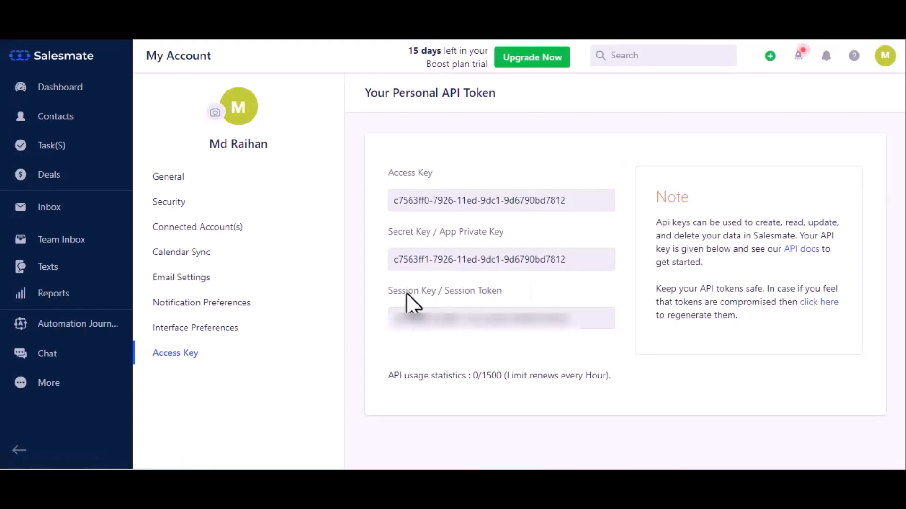
click(443, 320)
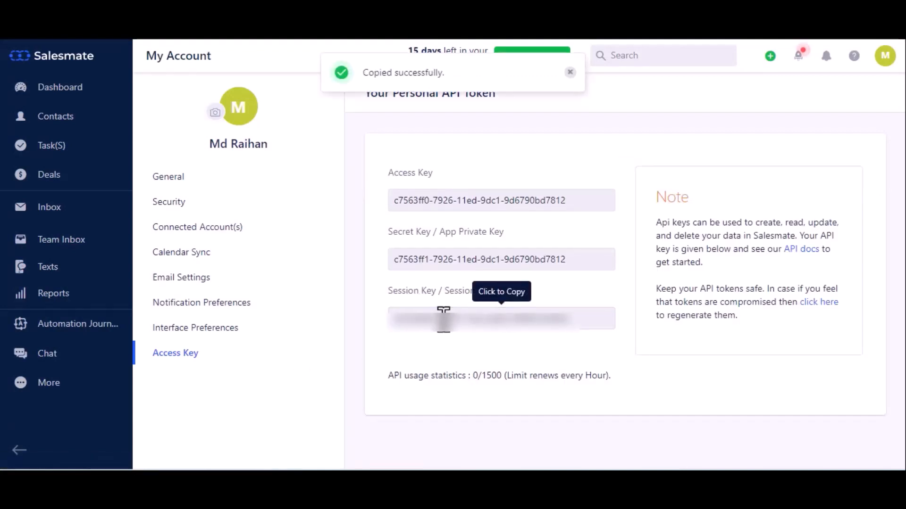
key(ctrl+shift+Tab)
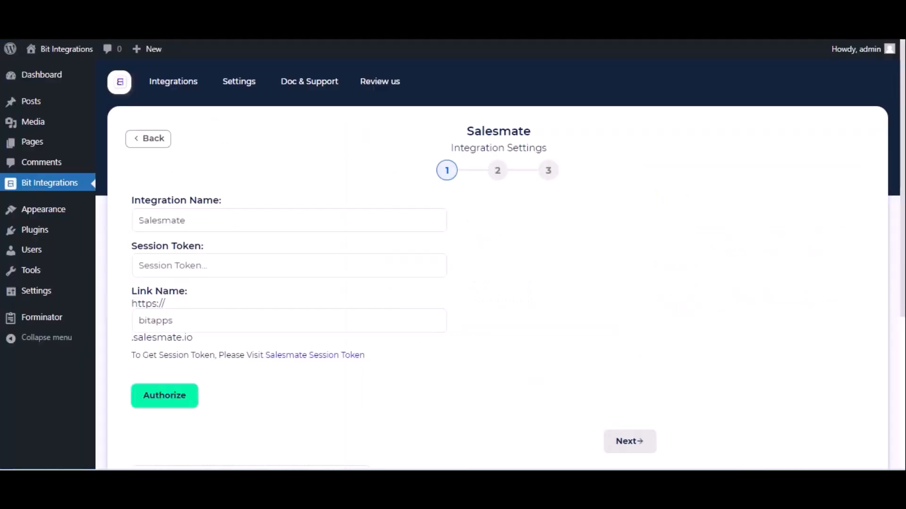
- Paste the session token, authorize the Salesmate connection, and continue to step 2
click(214, 267)
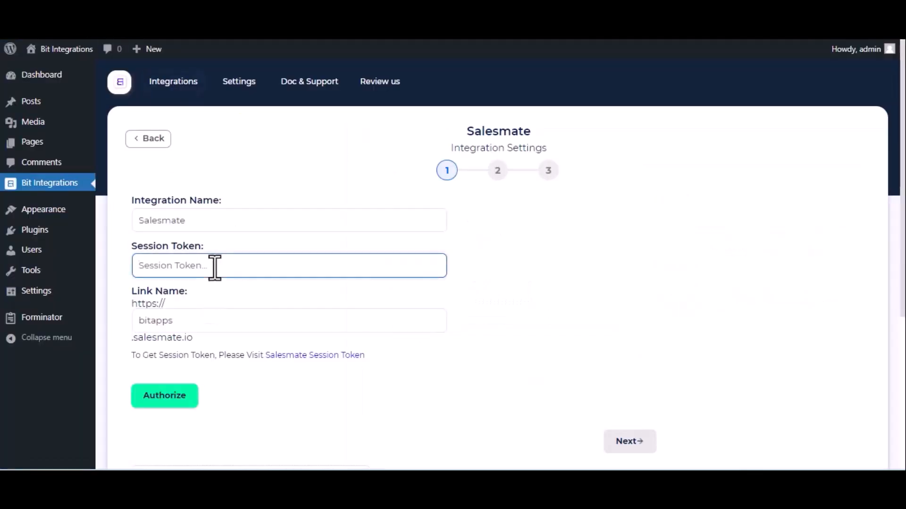
key(ctrl+v)
click(182, 406)
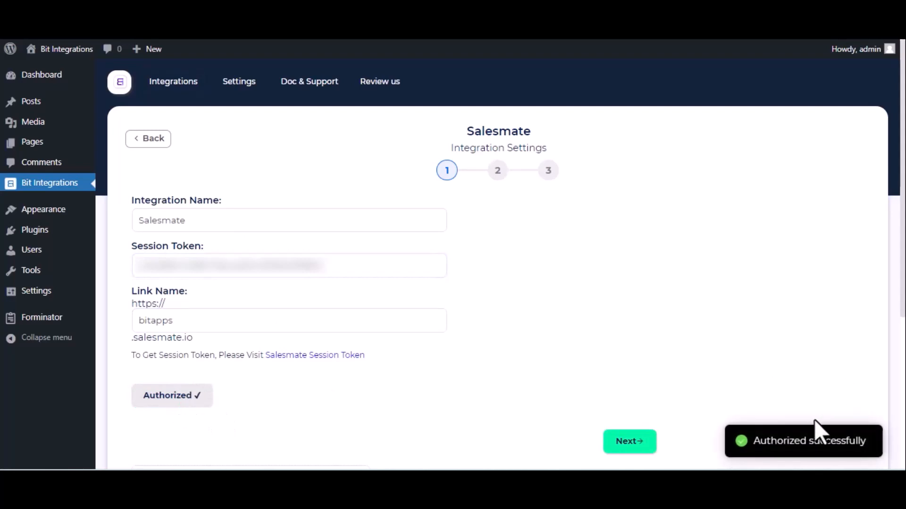
click(625, 444)
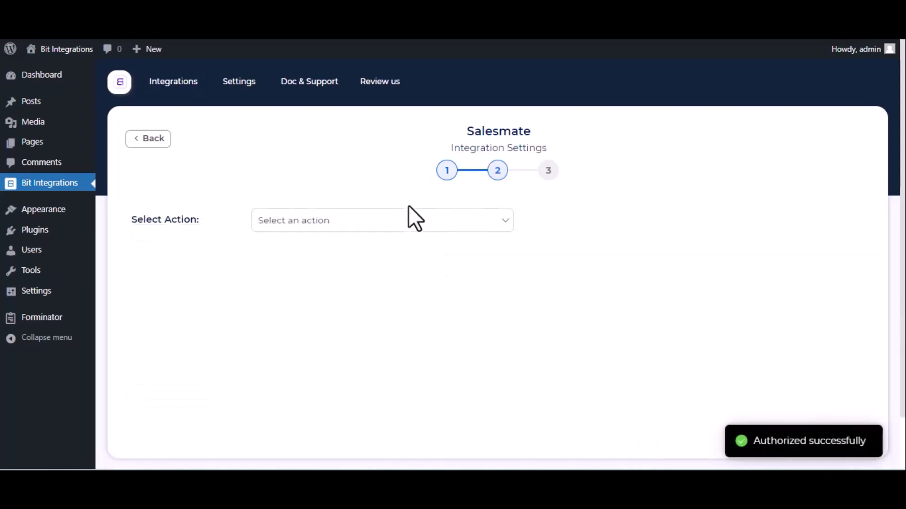
- Choose Create Contact as the Salesmate action and select a contact owner
click(321, 224)
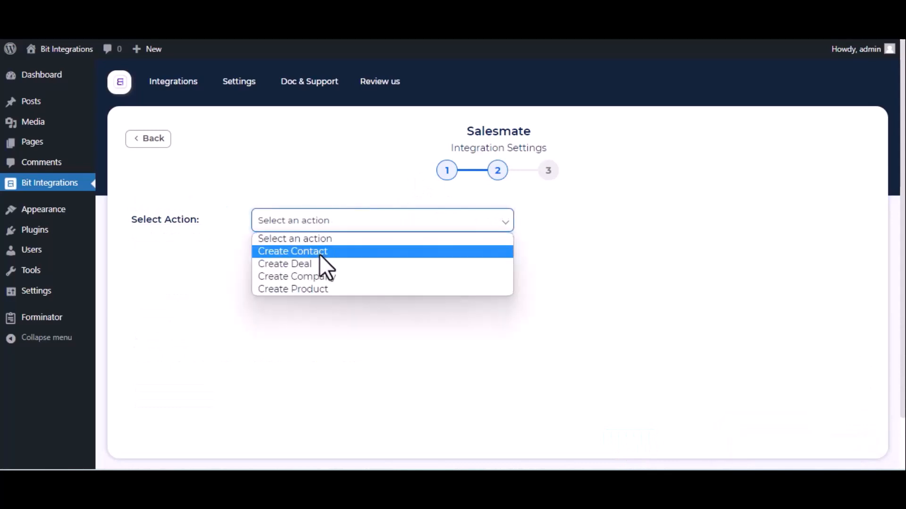
click(320, 255)
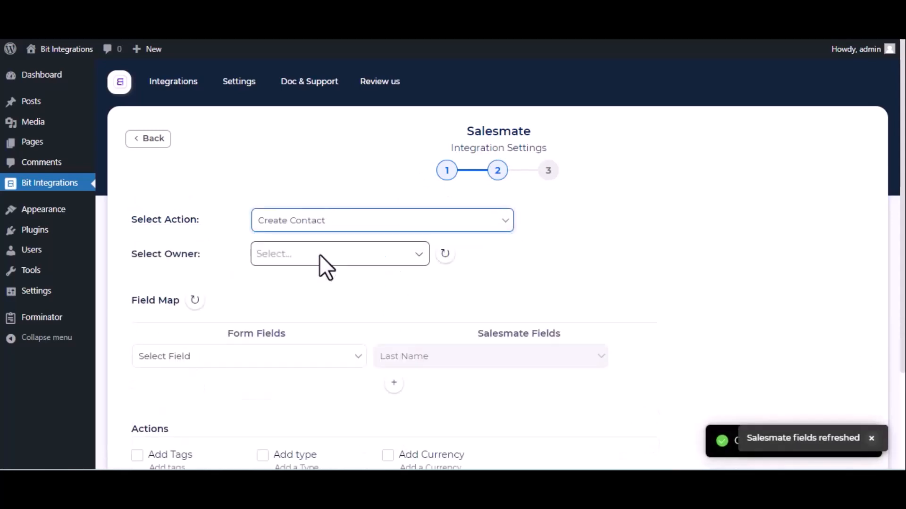
click(319, 254)
click(301, 333)
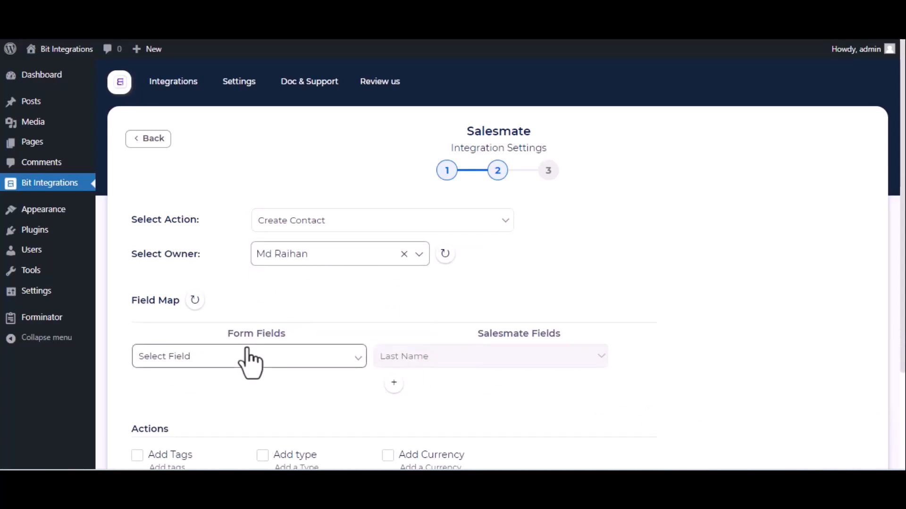
- Map Name-1 in the first row and Email-1 to Salesmate's Email field
click(266, 359)
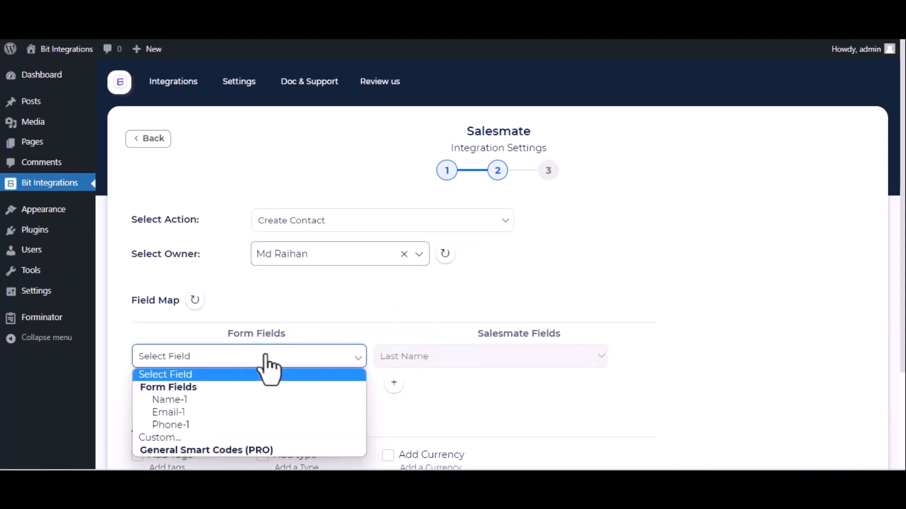
click(216, 405)
click(394, 383)
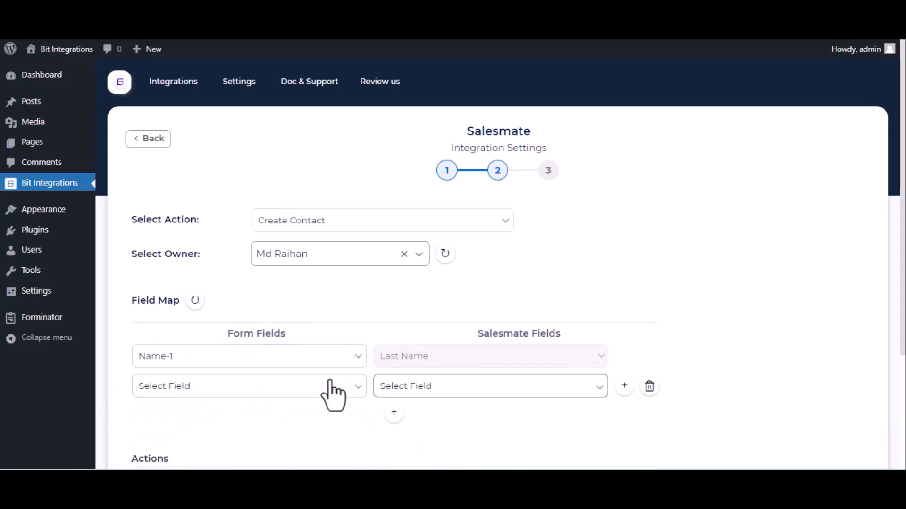
click(330, 392)
click(268, 328)
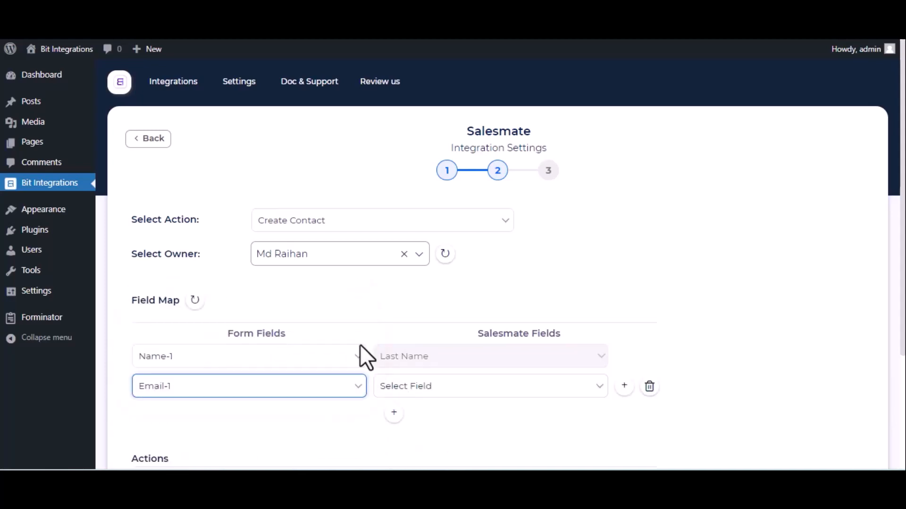
click(450, 391)
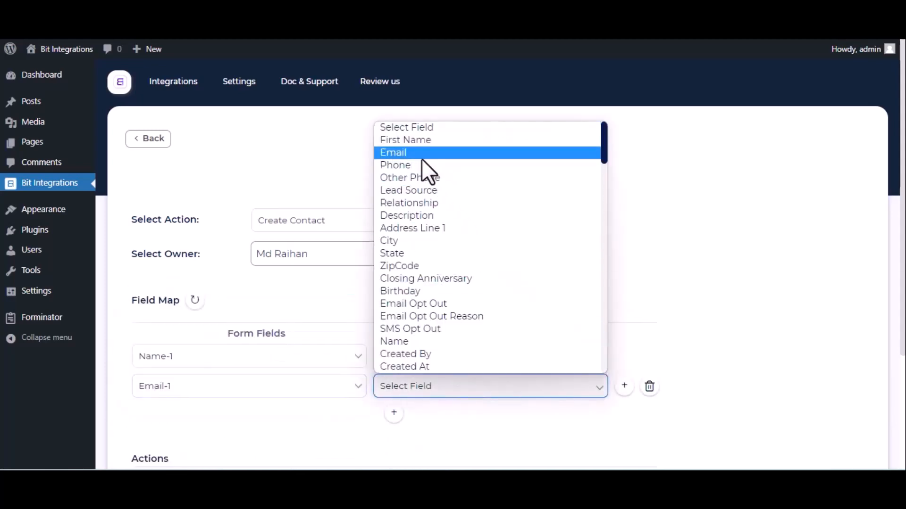
click(421, 157)
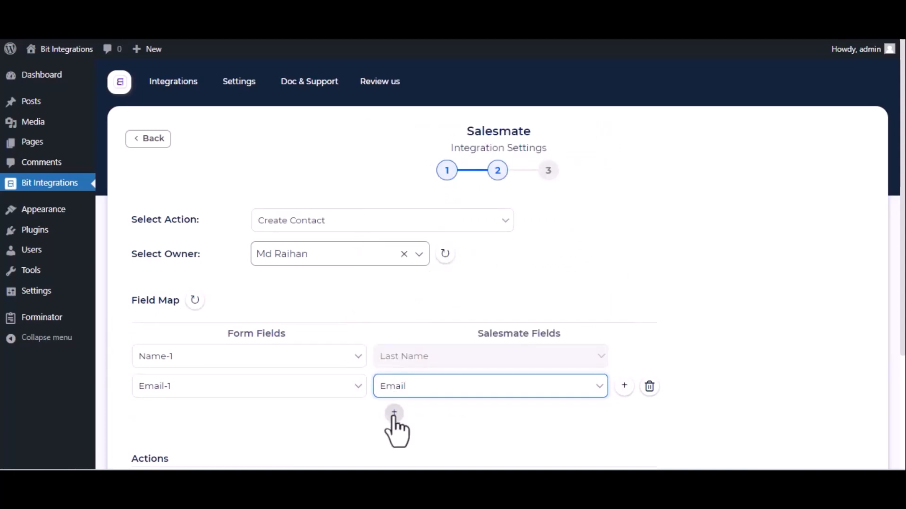
- Map Phone-1 to Salesmate's Phone field, then finish and save the integration
click(393, 414)
click(303, 430)
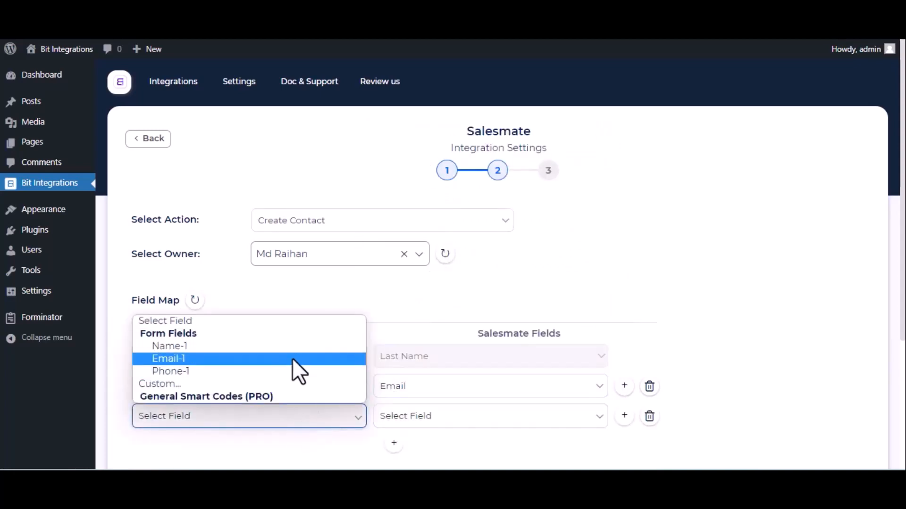
click(287, 371)
click(475, 416)
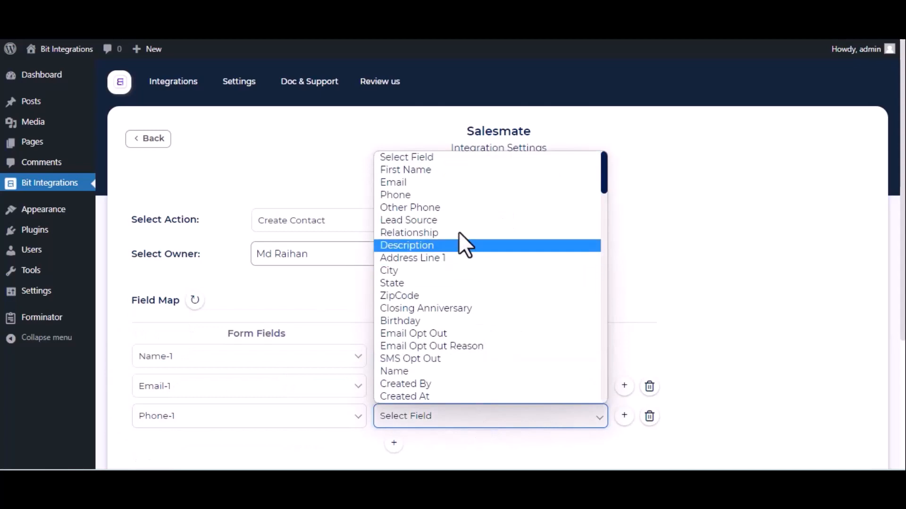
click(432, 197)
scroll(530, 294, down, 1)
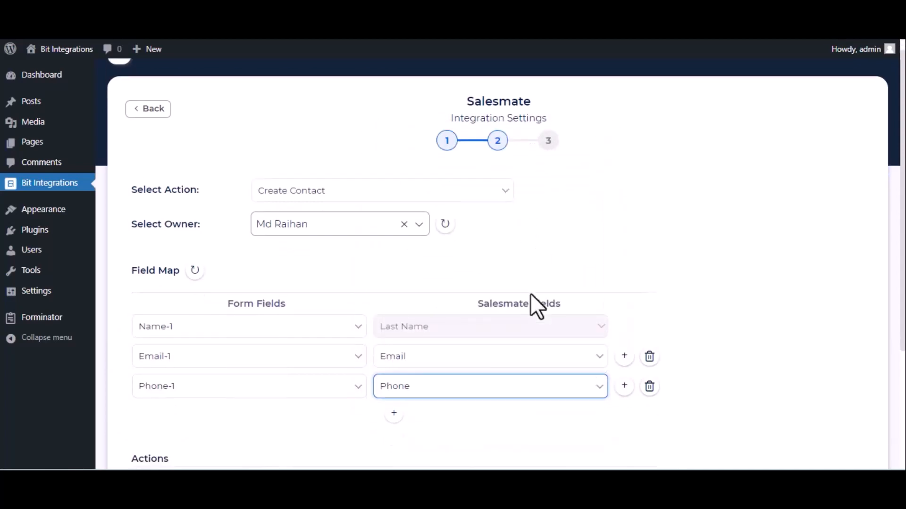
scroll(530, 294, down, 3)
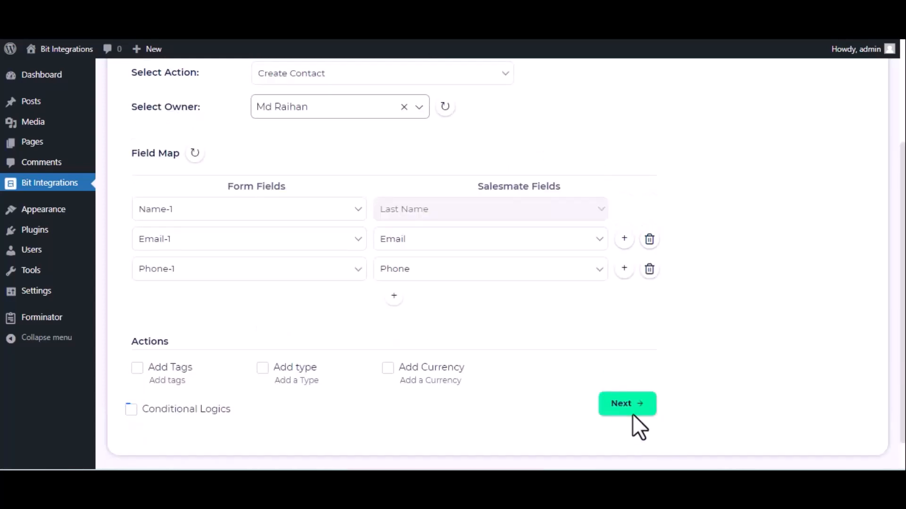
click(619, 404)
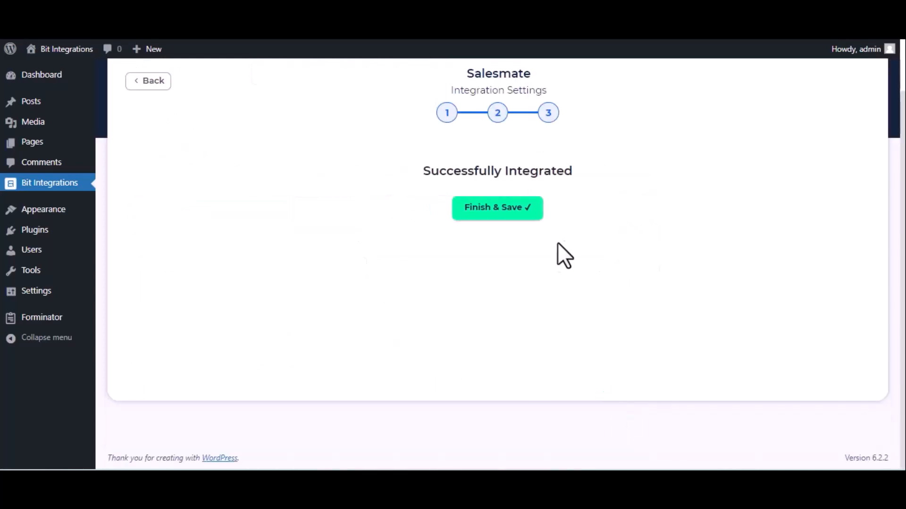
click(507, 217)
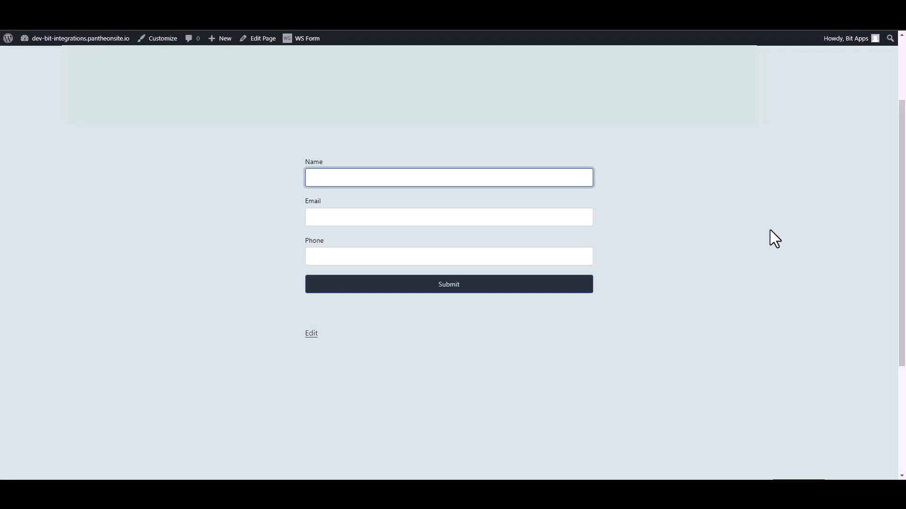
- Submit the contact form with name 'Bit Integrations', a test e-mail address and phone number
text(Bit Integrations)
click(583, 215)
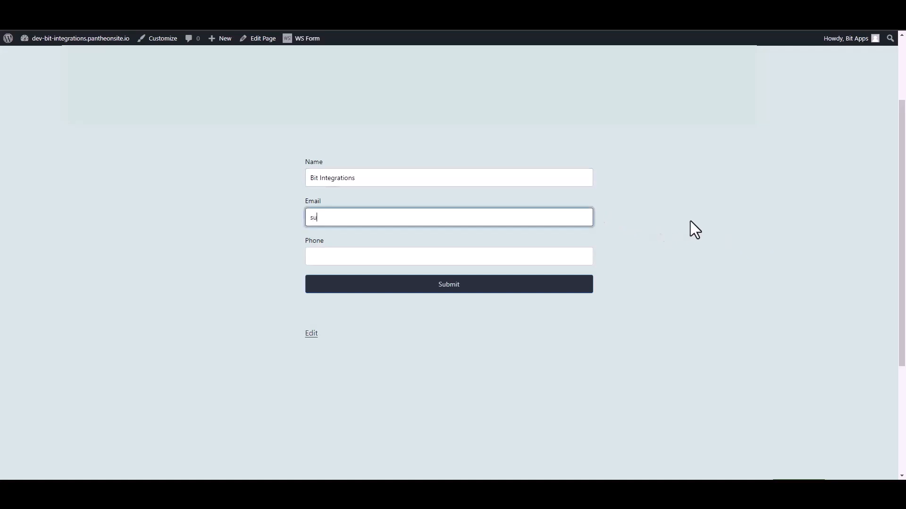
click(589, 259)
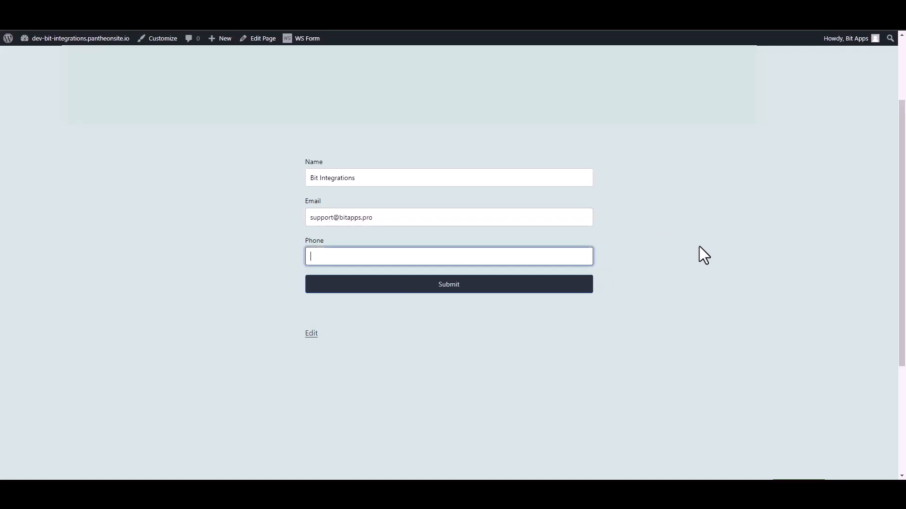
text(444555666)
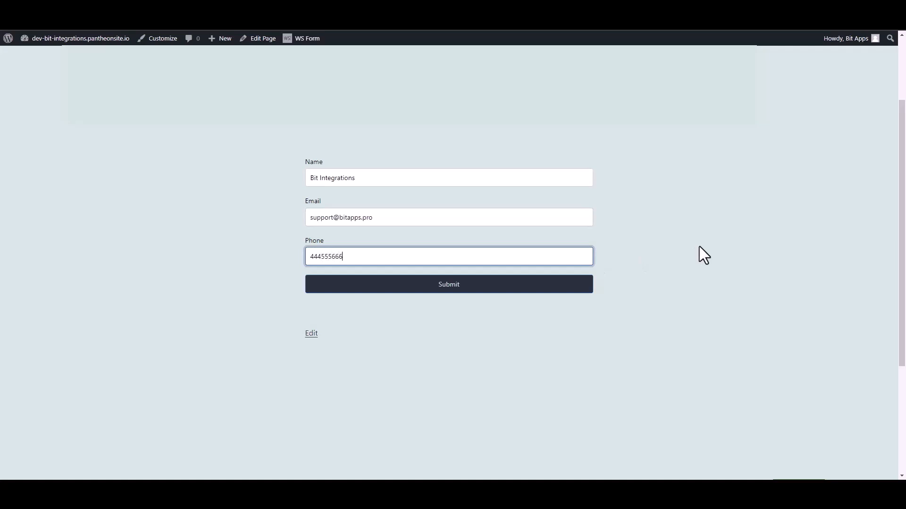
click(588, 288)
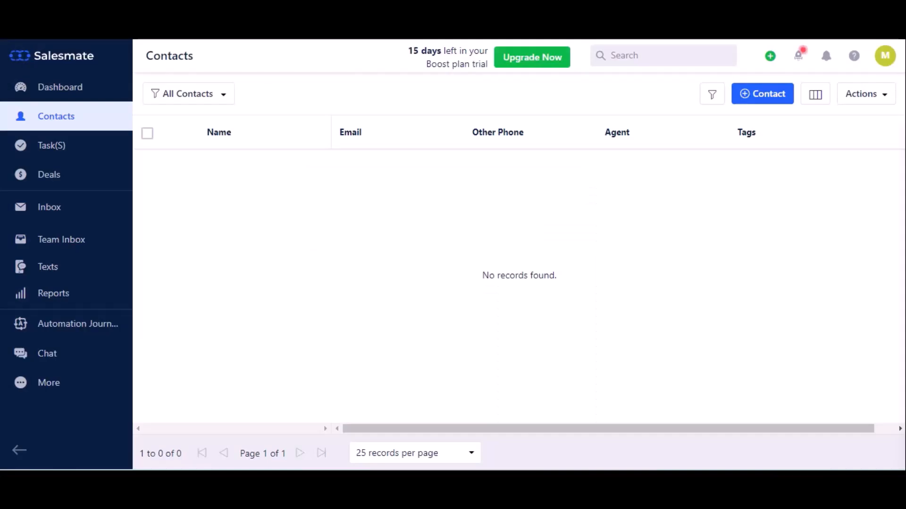
- Refresh Salesmate's Contacts list from the sidebar; it still shows no records
click(59, 41)
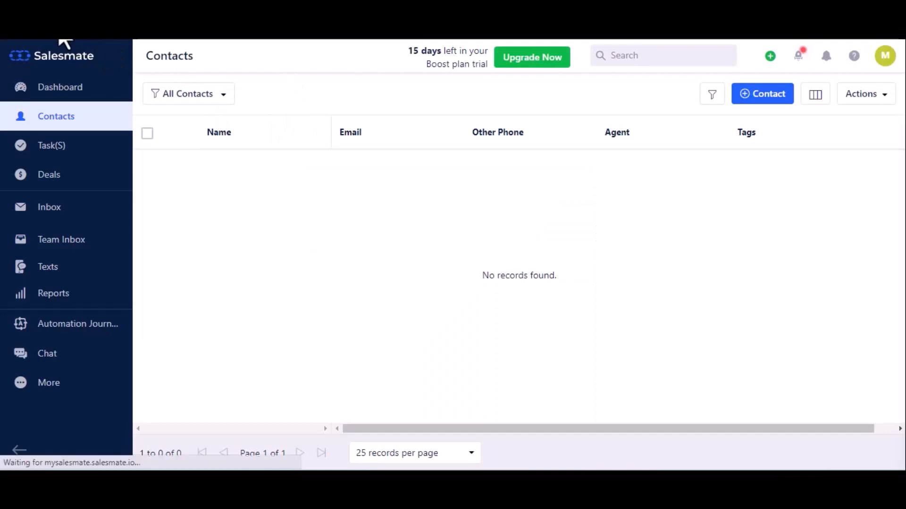